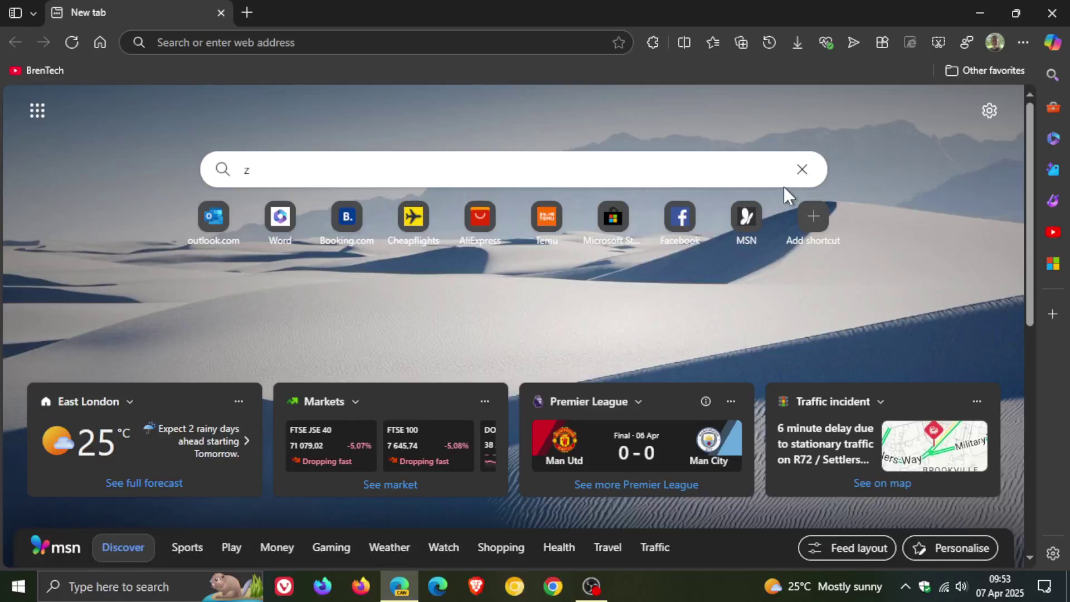
# - Clear the stray letter from the new tab search box and open the Copilot side pane
pyautogui.click(803, 170)
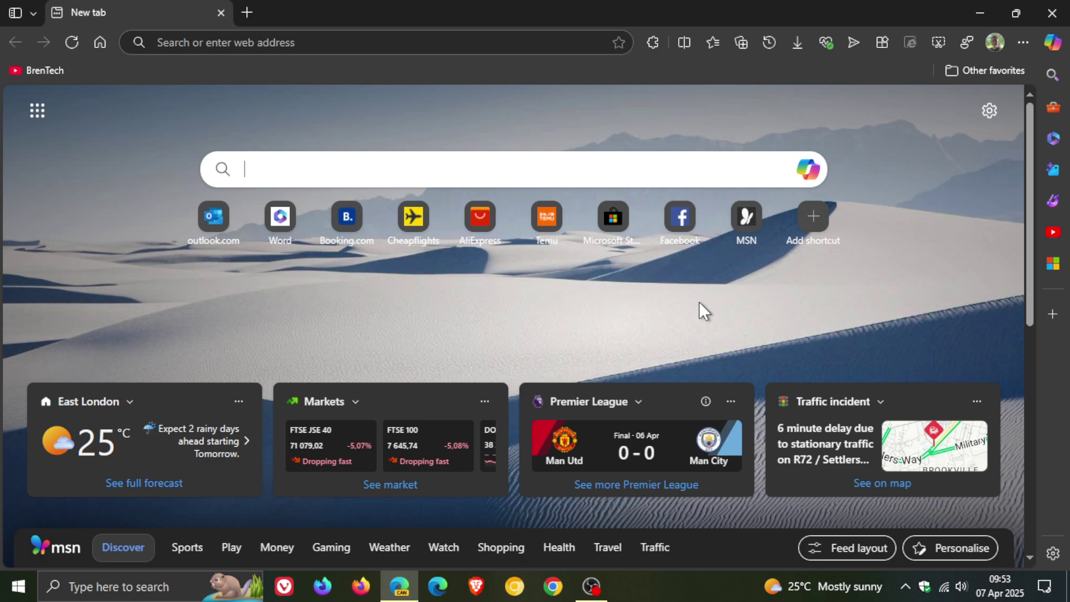
pyautogui.click(1053, 45)
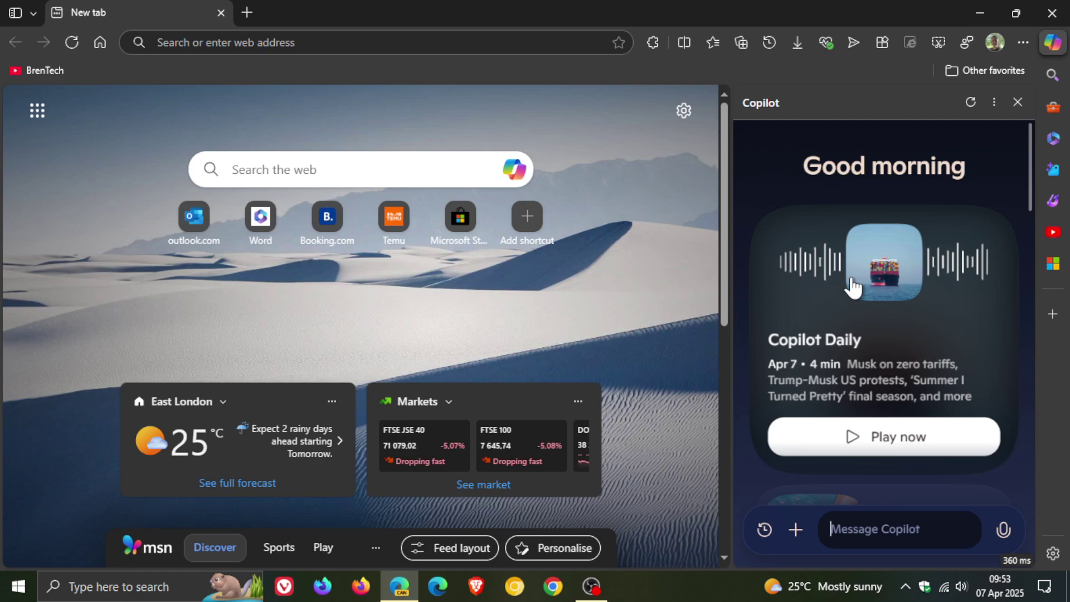
# - Close the Copilot pane and open Edge settings from the profile menu
pyautogui.click(1015, 101)
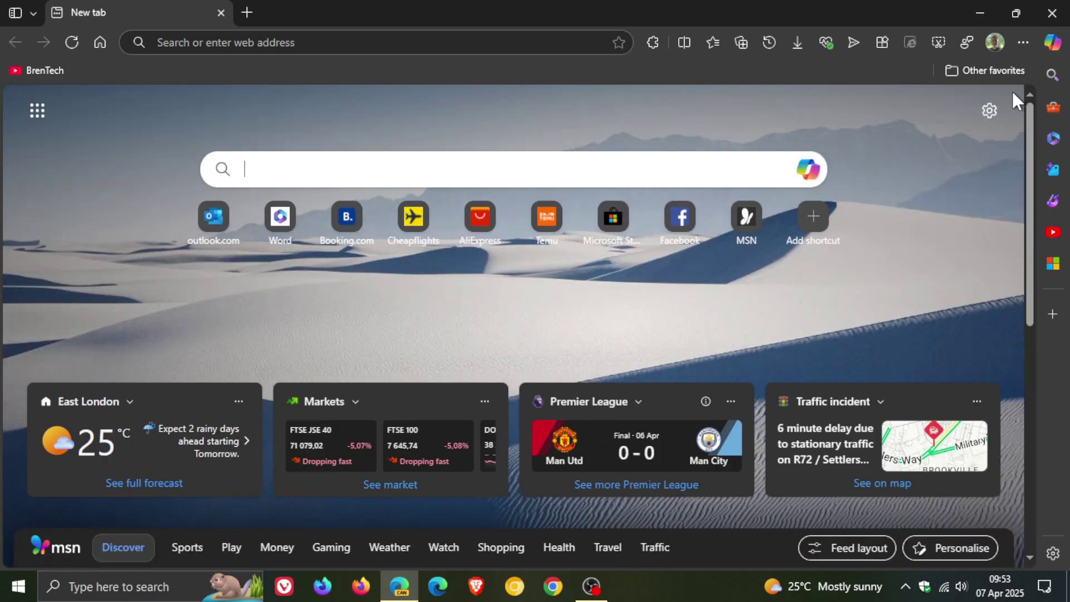
pyautogui.click(994, 41)
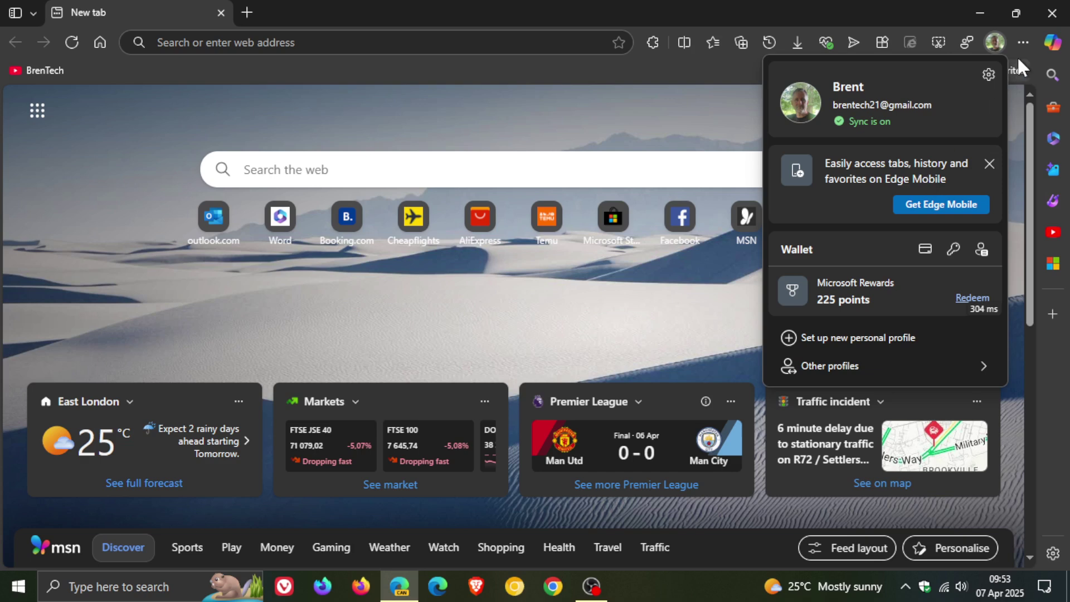
pyautogui.click(990, 73)
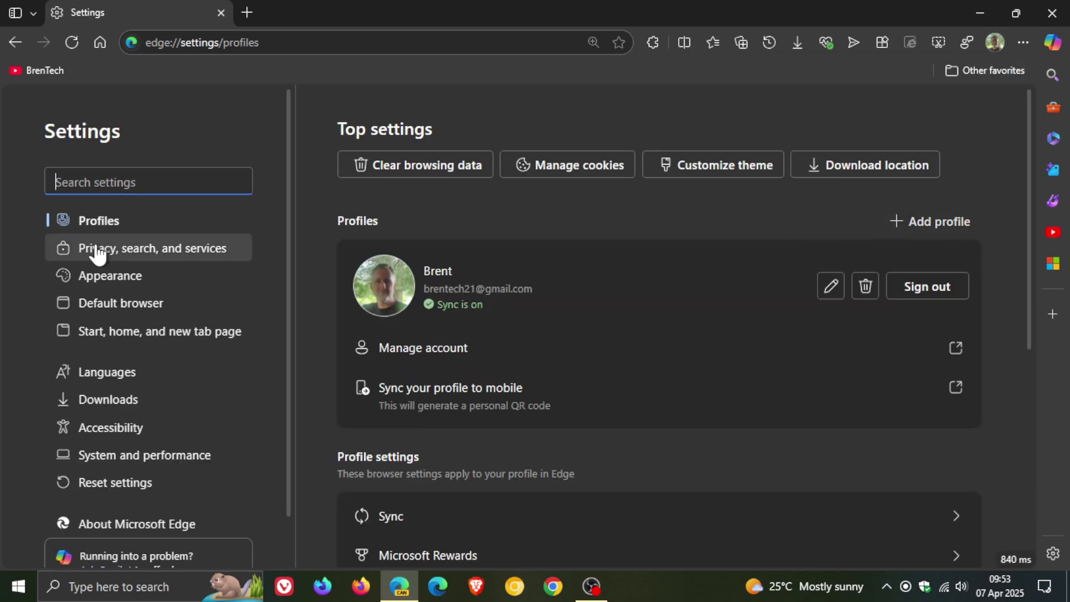
# - Go to Appearance and open the Copilot and sidebar settings
pyautogui.click(92, 277)
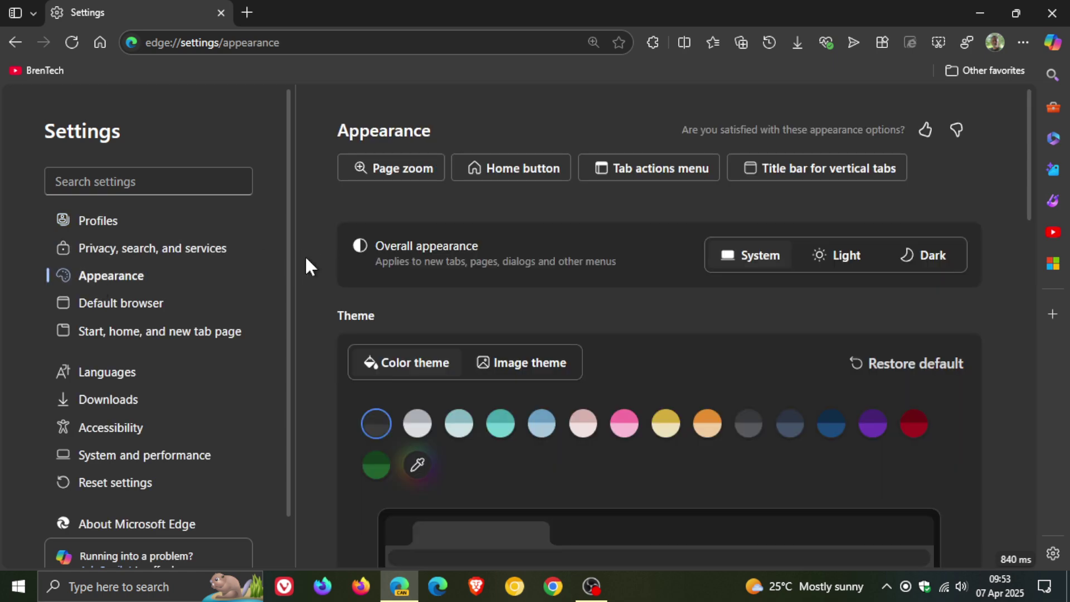
pyautogui.scroll(-12, 310, 258)
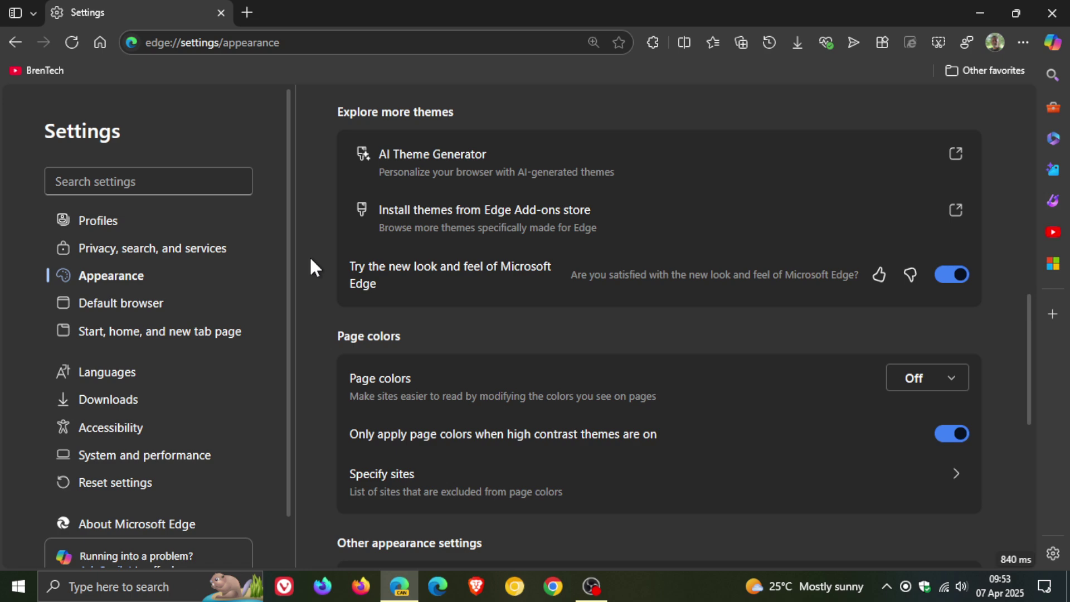
pyautogui.scroll(-8, 311, 260)
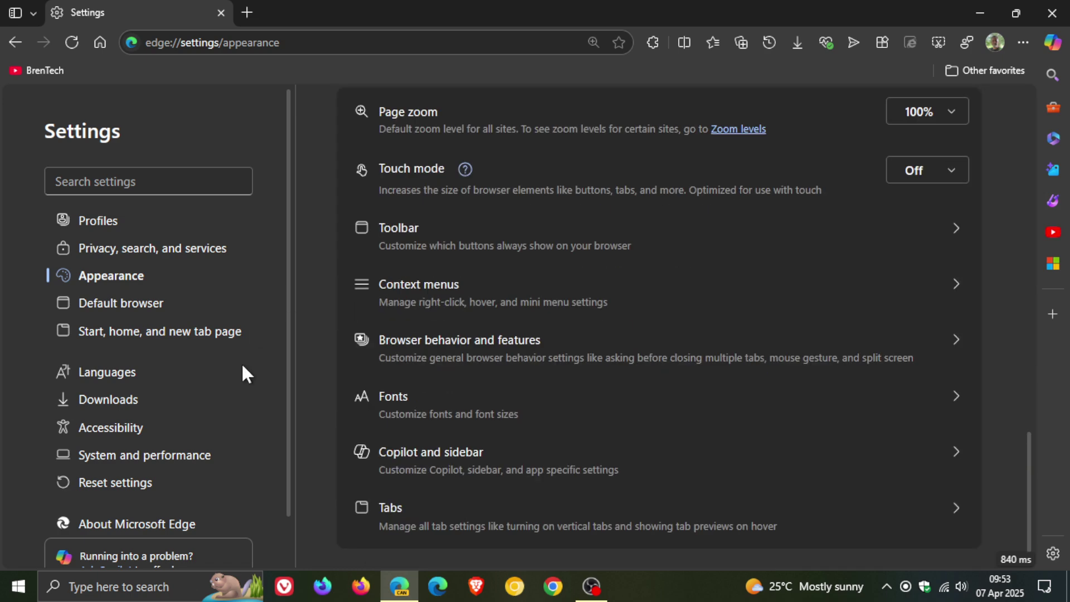
pyautogui.click(469, 461)
# - Open the Copilot app settings page, then open and close the Copilot pane from the toolbar
pyautogui.click(342, 356)
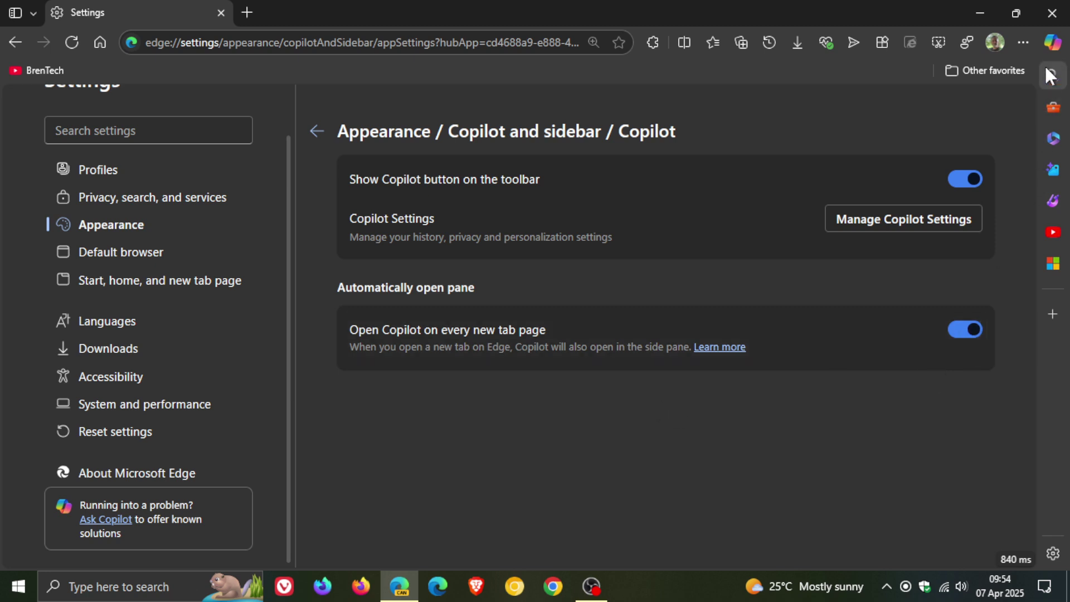
pyautogui.click(1053, 45)
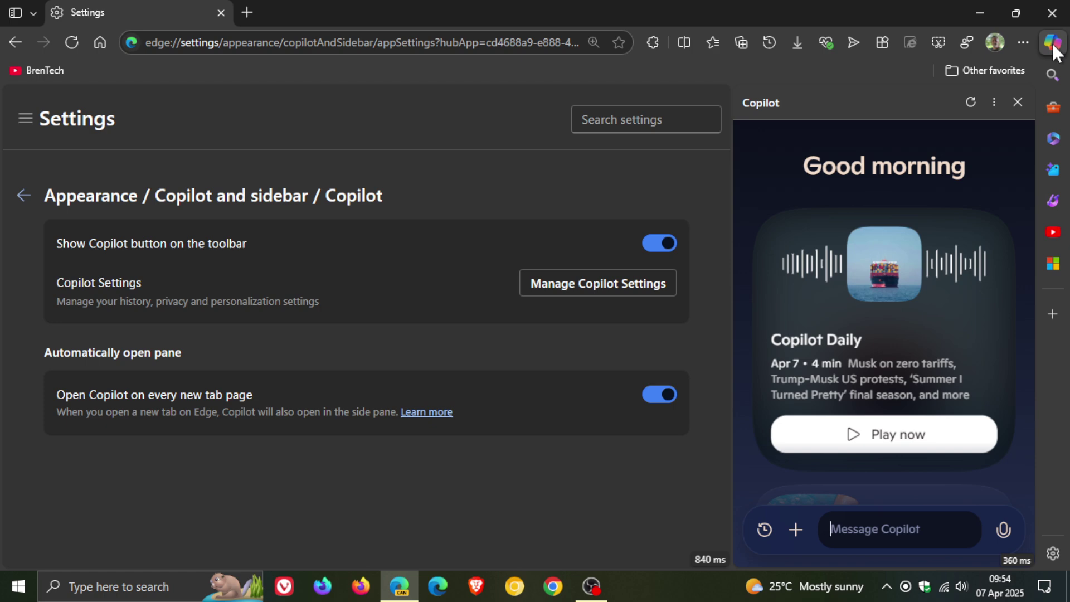
pyautogui.click(1054, 44)
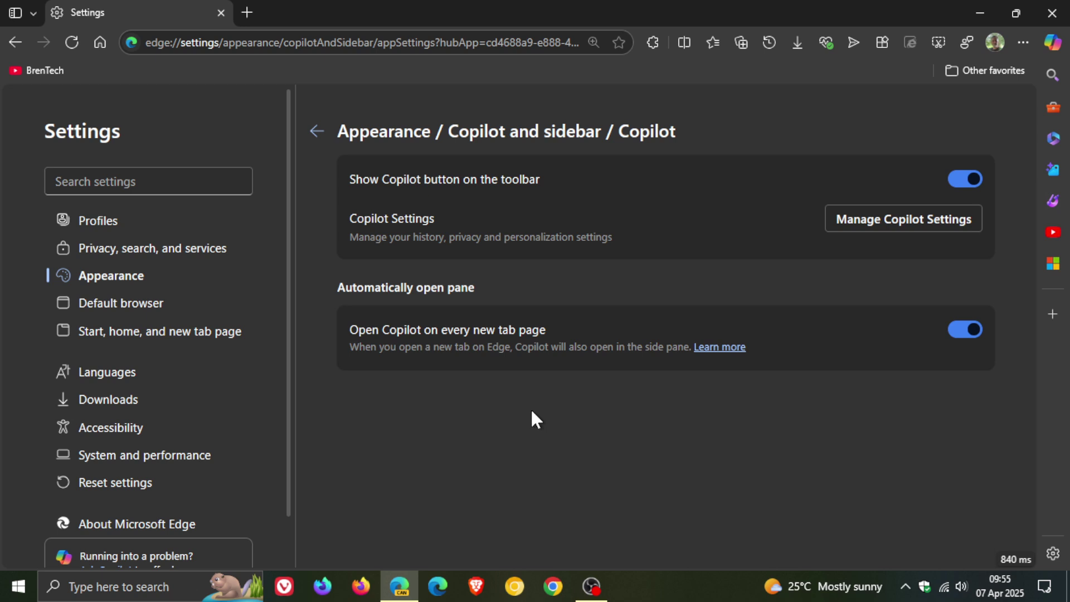
# - Open two new tabs, close the extra one, and return to the Settings tab
pyautogui.click(243, 12)
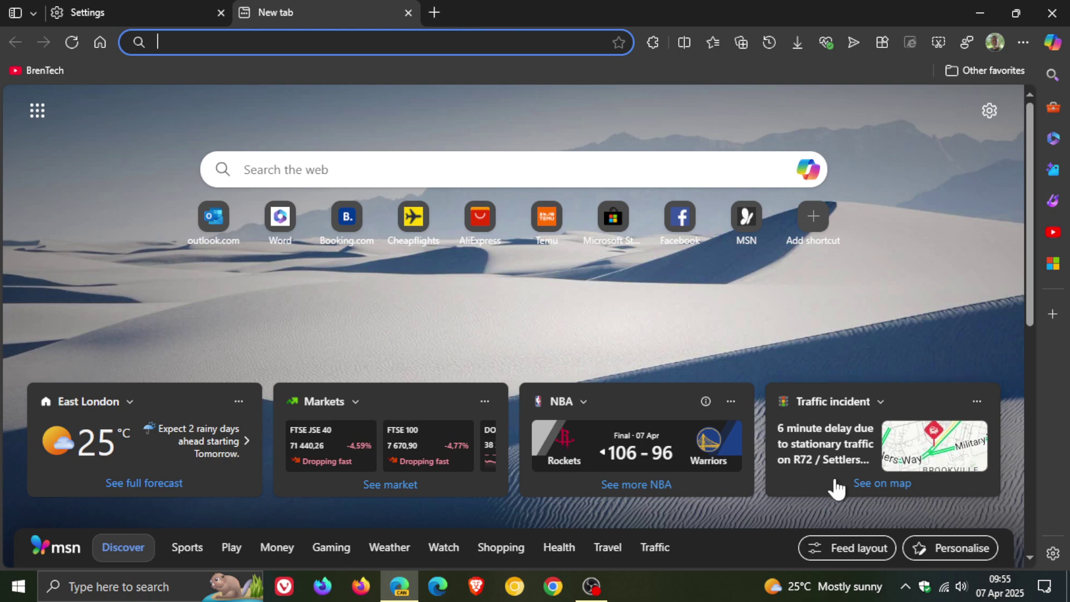
pyautogui.click(437, 12)
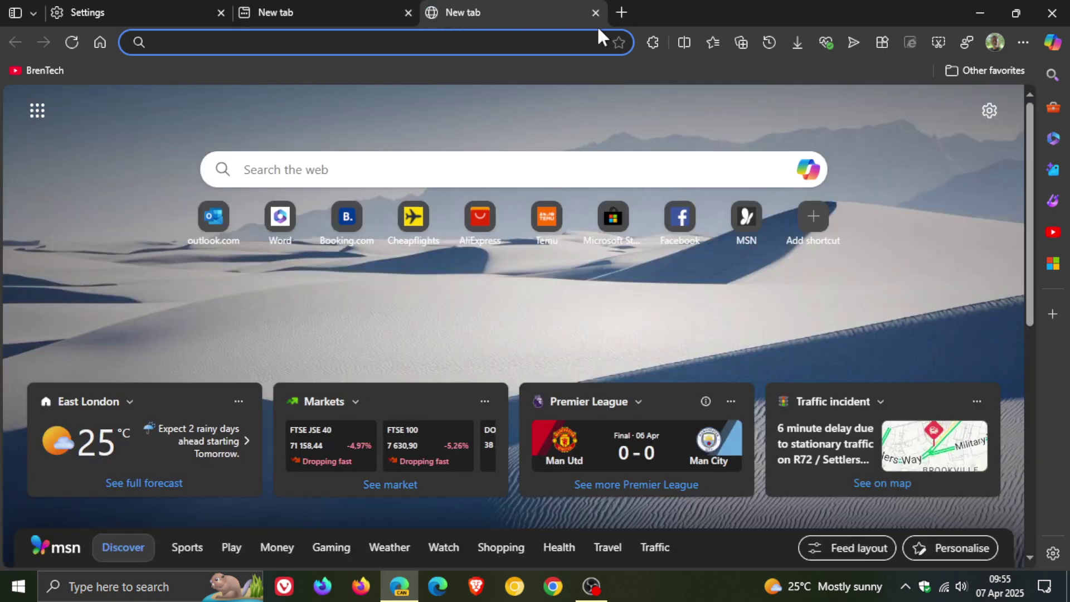
pyautogui.click(593, 12)
pyautogui.click(101, 10)
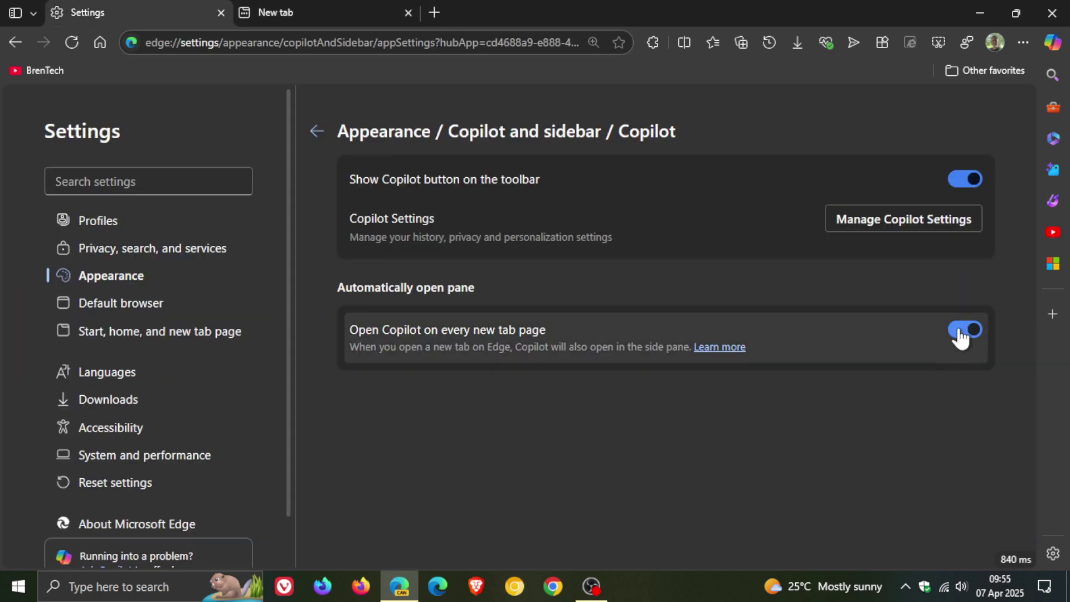
# - Turn off 'Open Copilot on every new tab page', test with two new tabs, then turn it back on
pyautogui.click(960, 333)
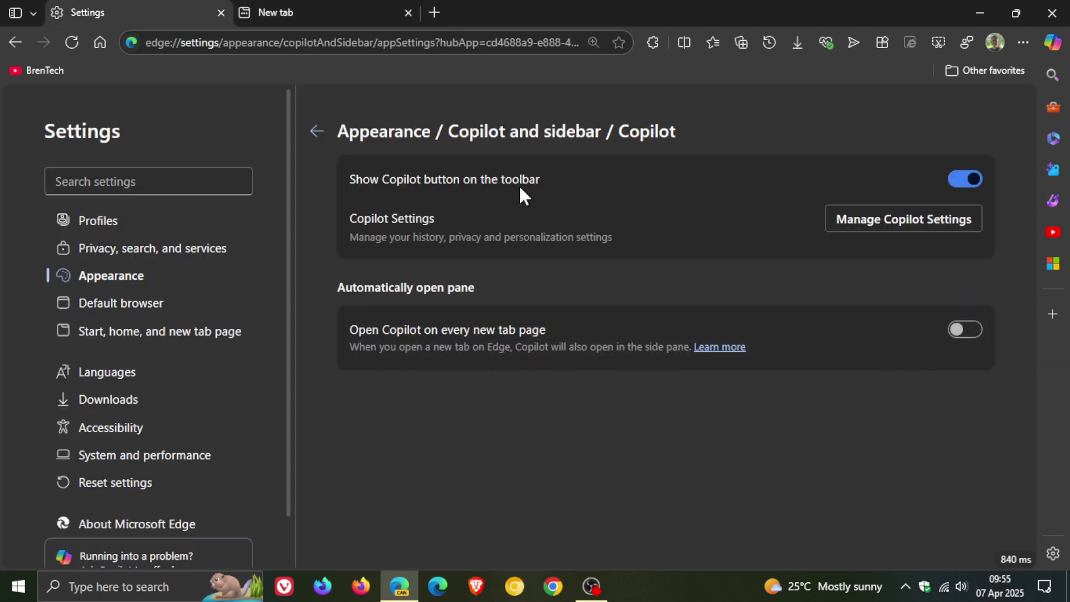
pyautogui.click(434, 11)
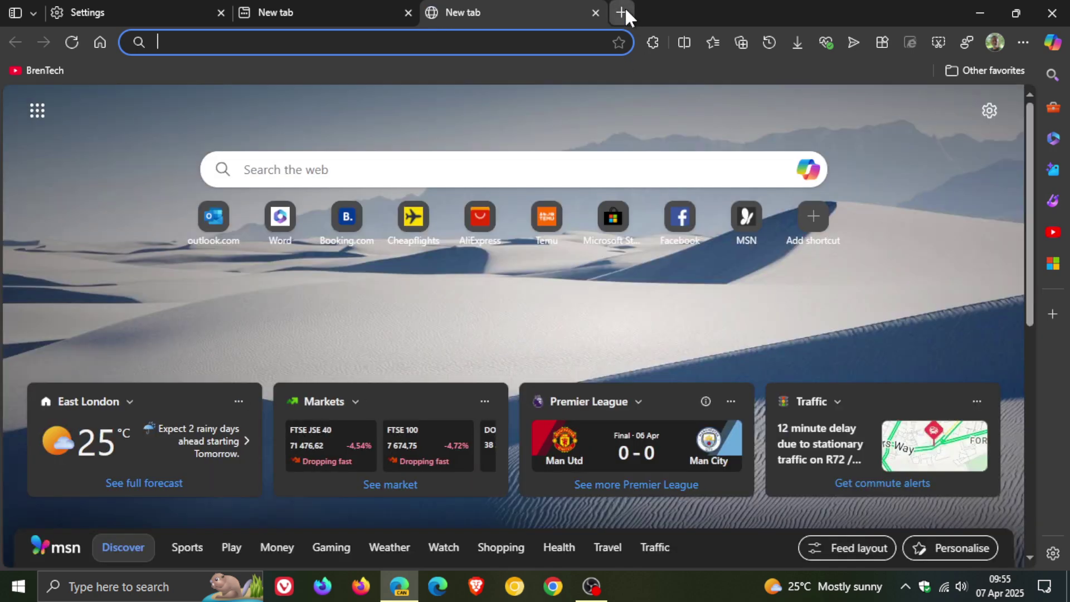
pyautogui.click(624, 11)
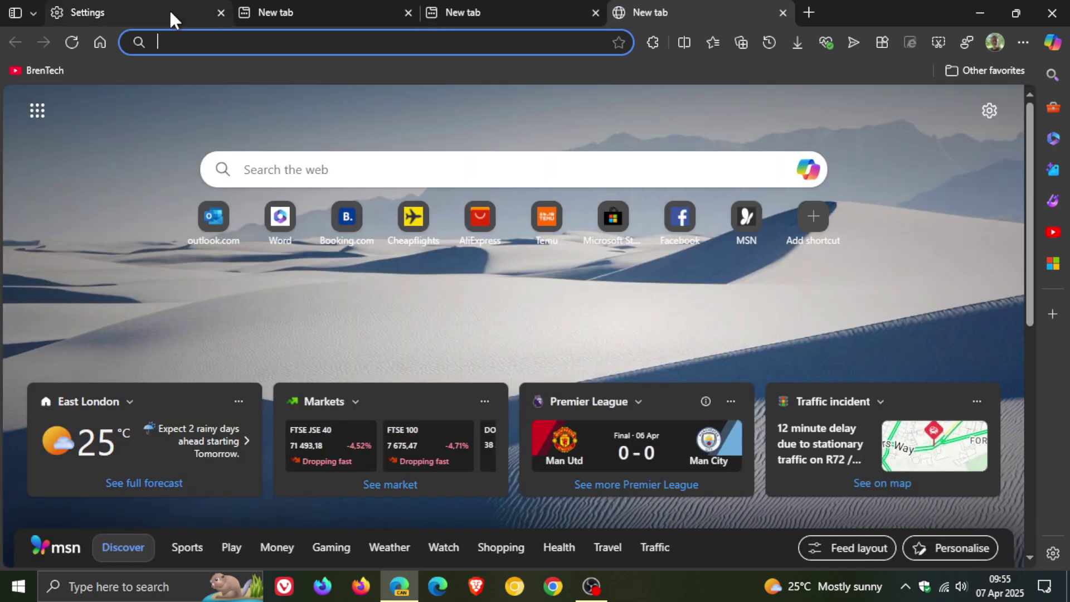
pyautogui.click(168, 11)
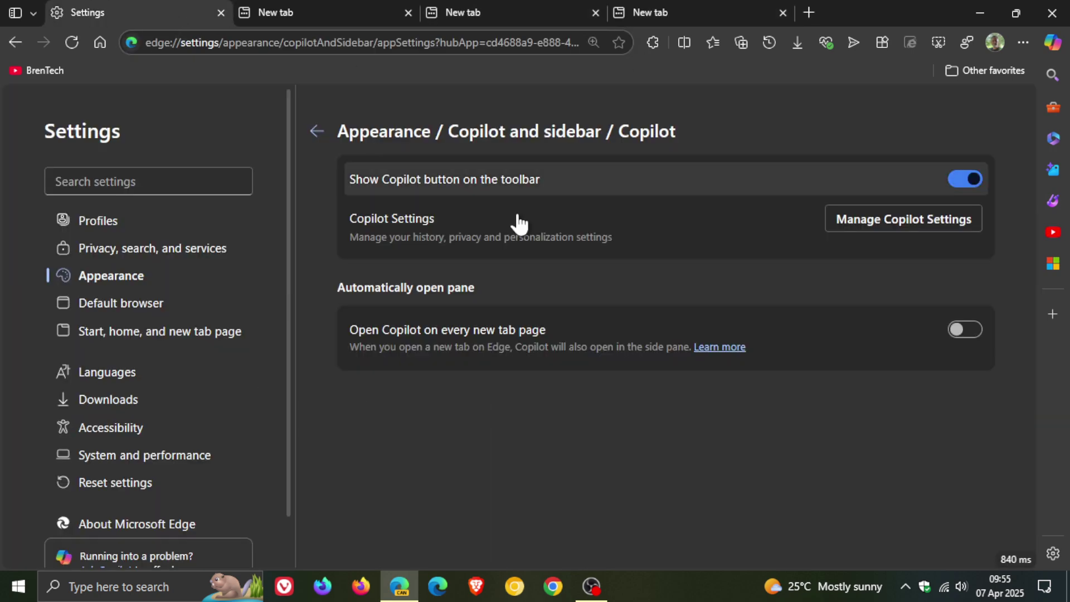
pyautogui.click(972, 333)
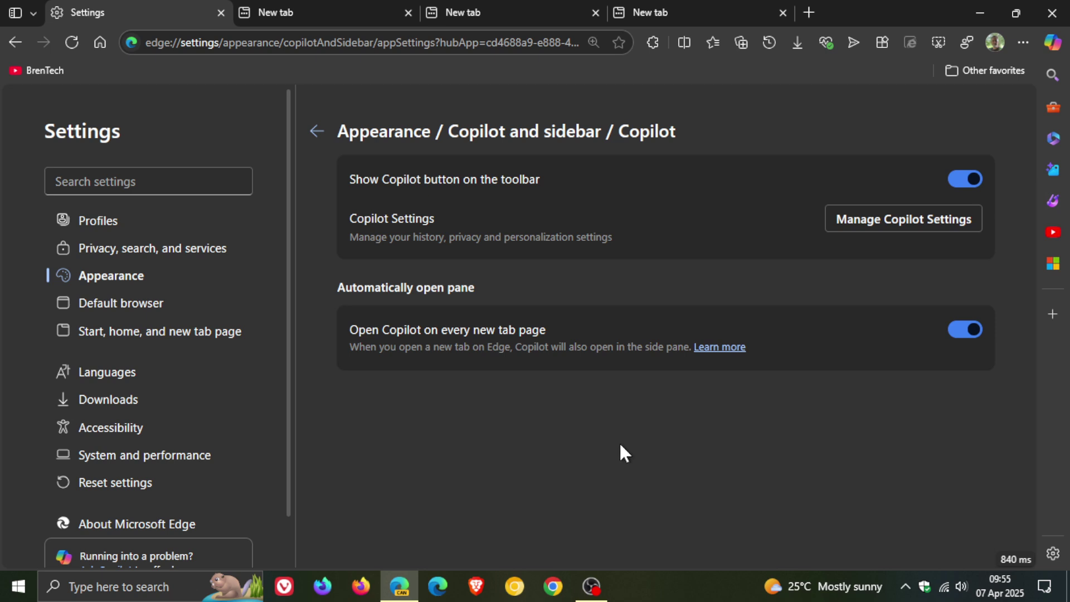
# - Close the three extra new tabs
pyautogui.click(783, 12)
pyautogui.click(596, 12)
pyautogui.click(408, 12)
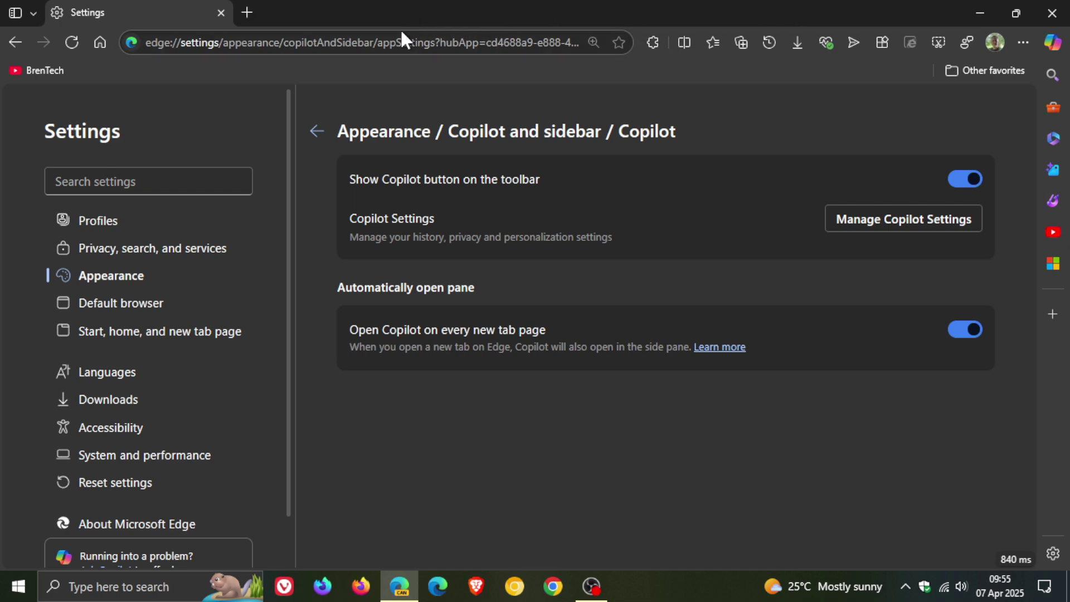
# - Open two fresh new tabs, then switch 'Open Copilot on every new tab page' off in Settings
pyautogui.click(248, 10)
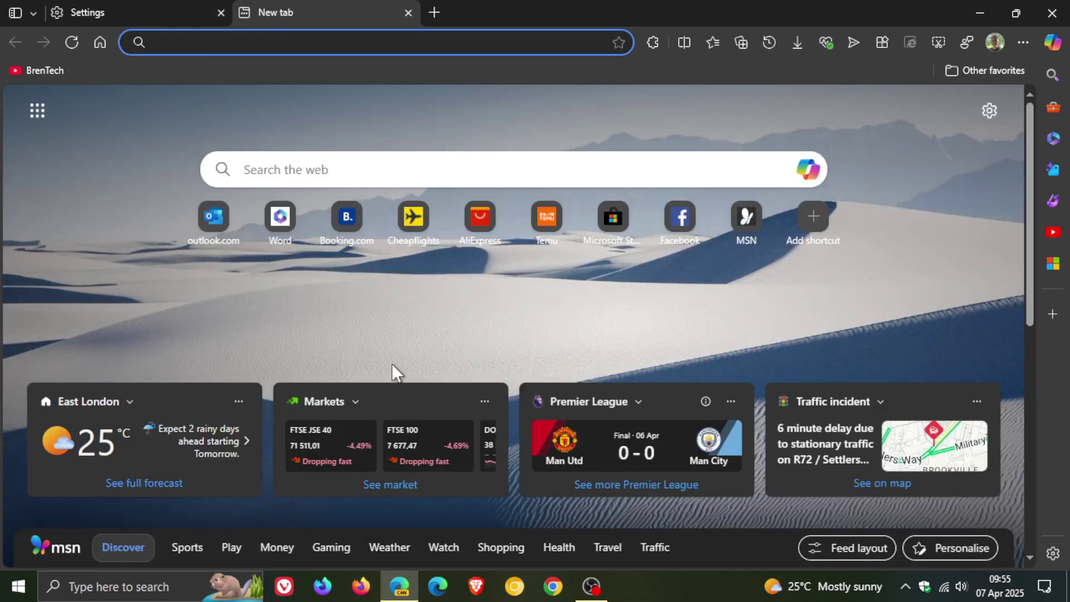
pyautogui.click(436, 12)
pyautogui.click(165, 13)
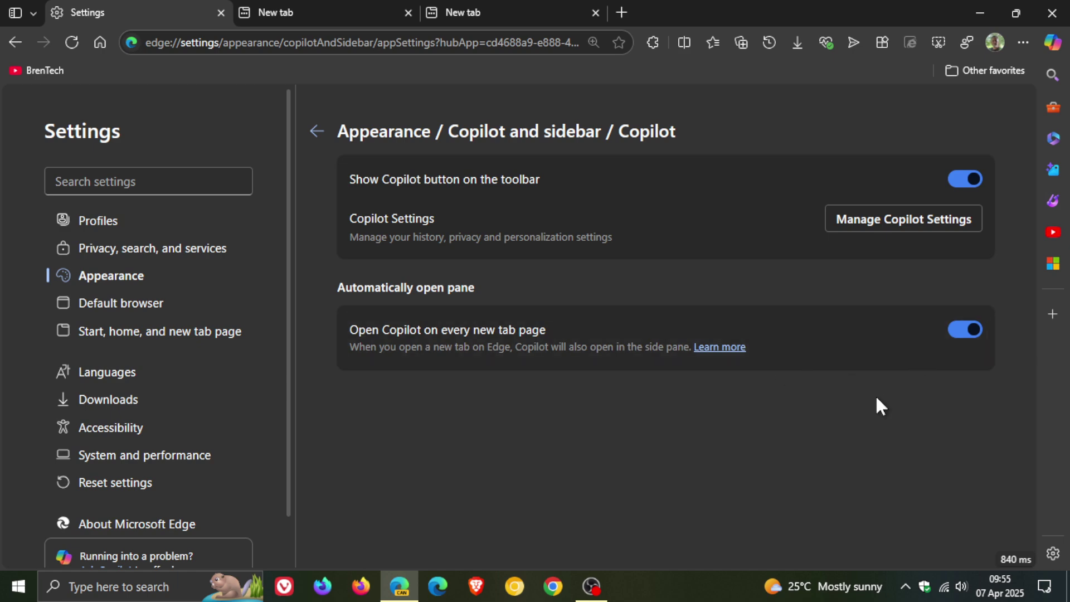
pyautogui.click(957, 331)
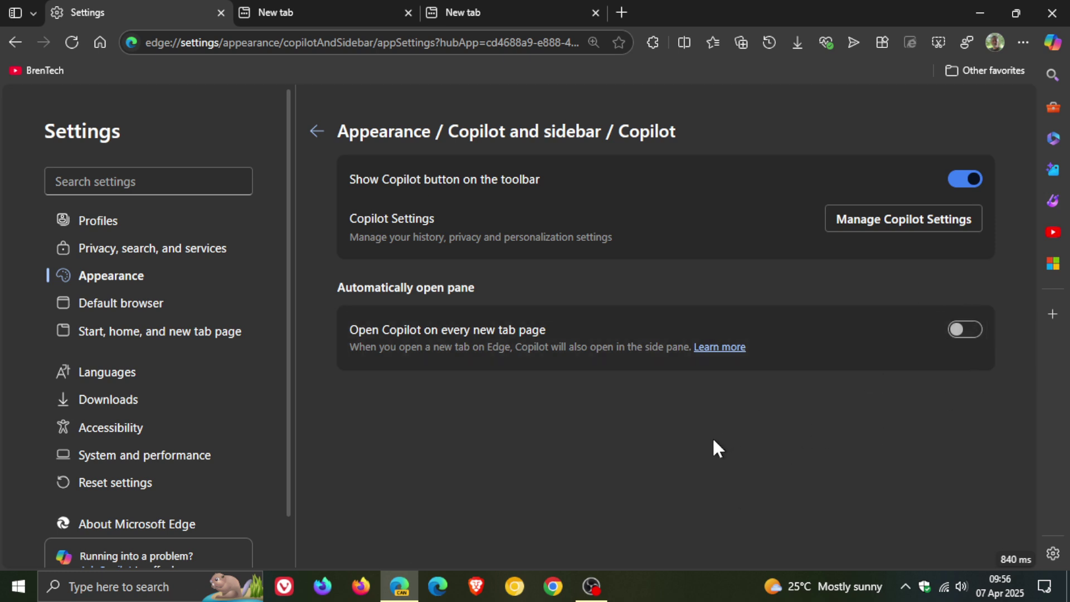
# - Re-enable 'Open Copilot on every new tab page', load the new tab page in the first tab, and close Copilot
pyautogui.click(969, 335)
pyautogui.click(1051, 43)
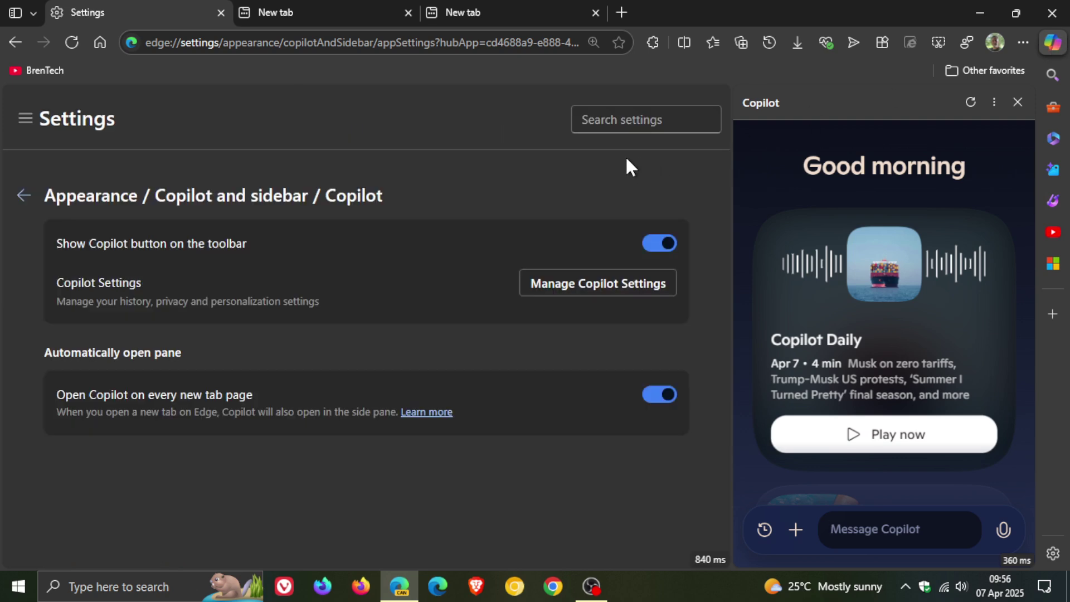
pyautogui.click(94, 41)
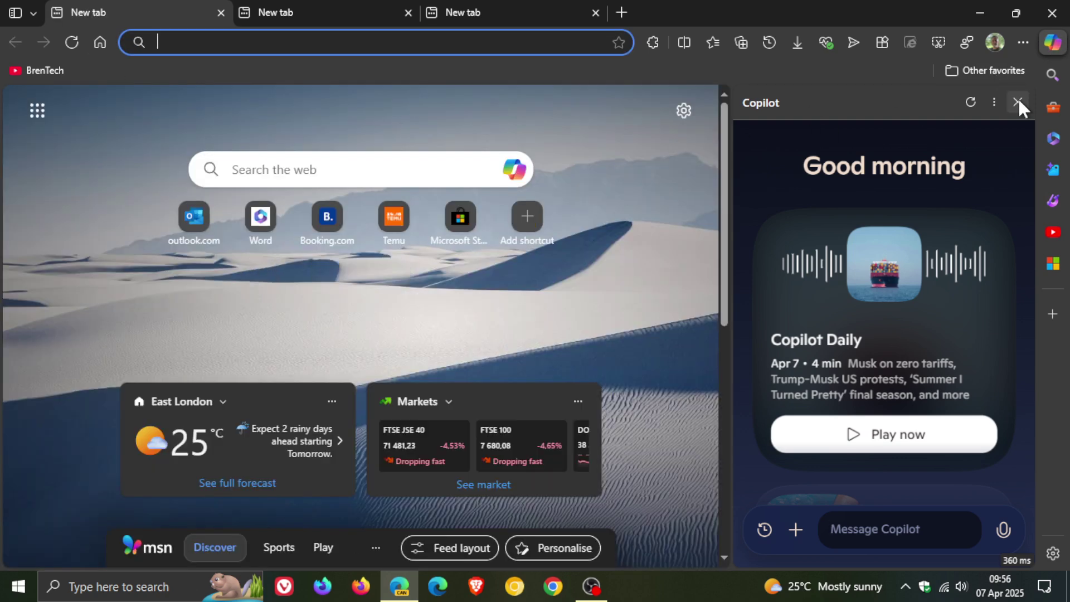
pyautogui.click(1018, 102)
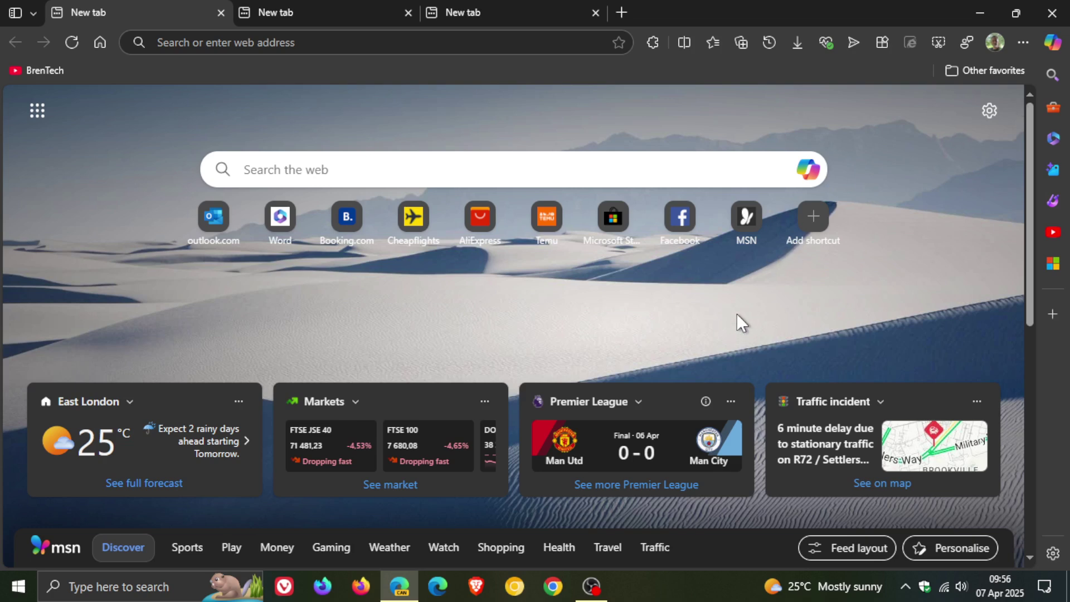